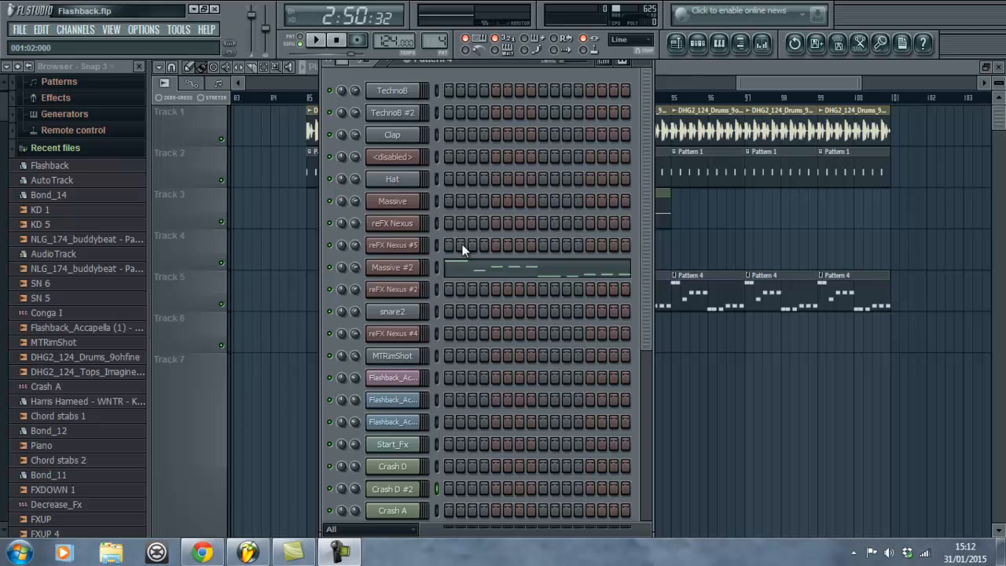
# Look at the Massive #2 channel's synth and play the arrangement from bar 89 through the drum entry at bar 93.
pyautogui.click(400, 268)
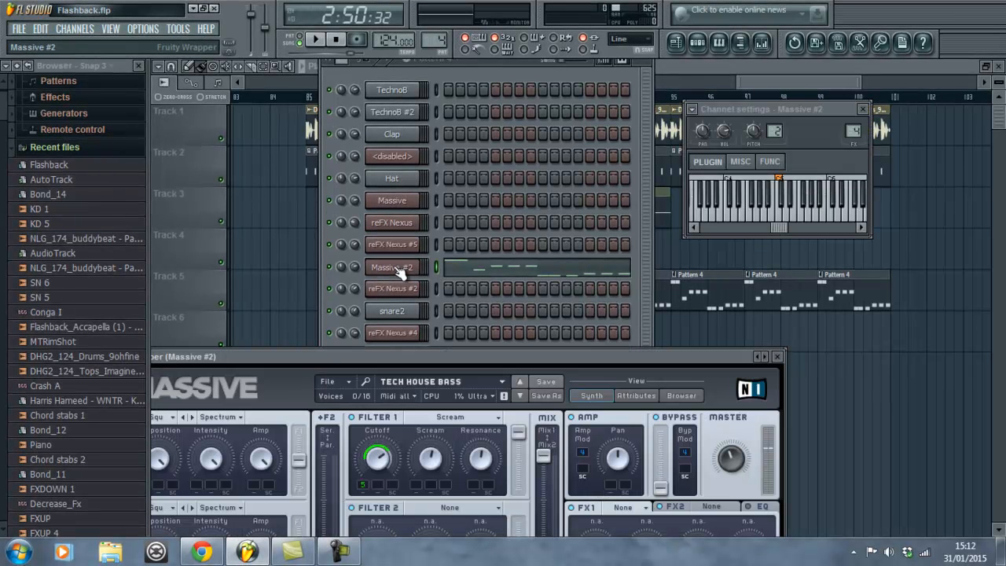
pyautogui.rightClick(863, 378)
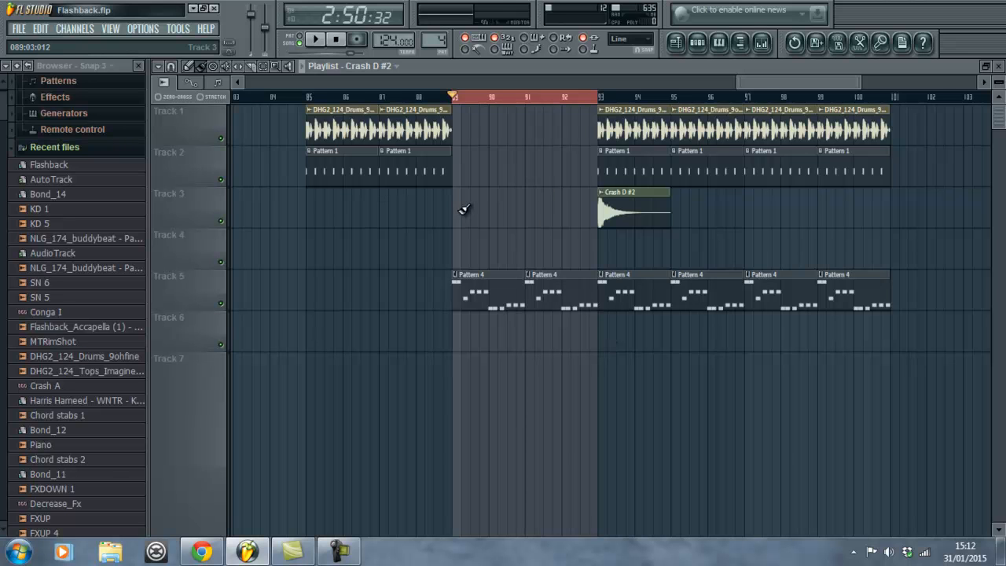
pyautogui.press('space')
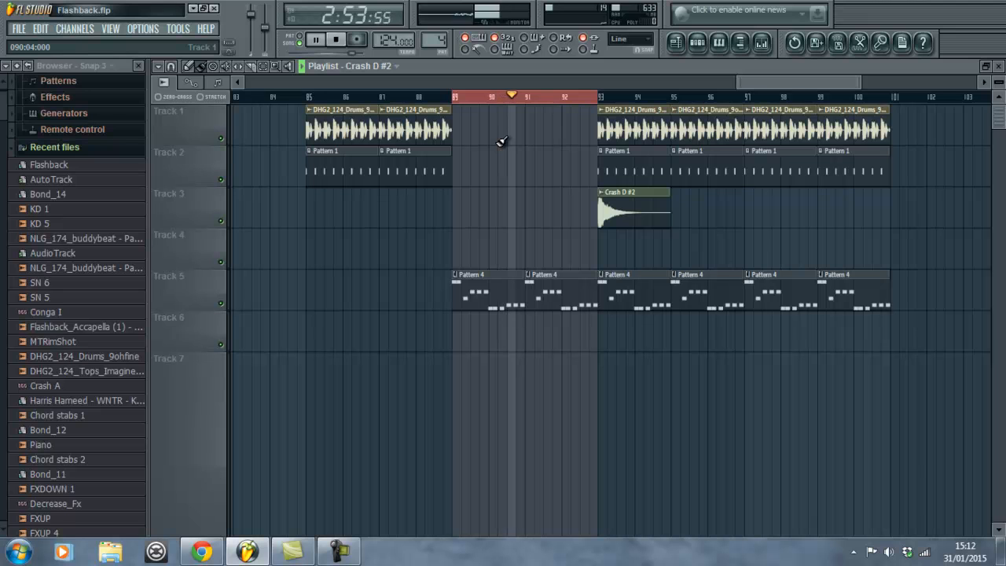
pyautogui.click(595, 99)
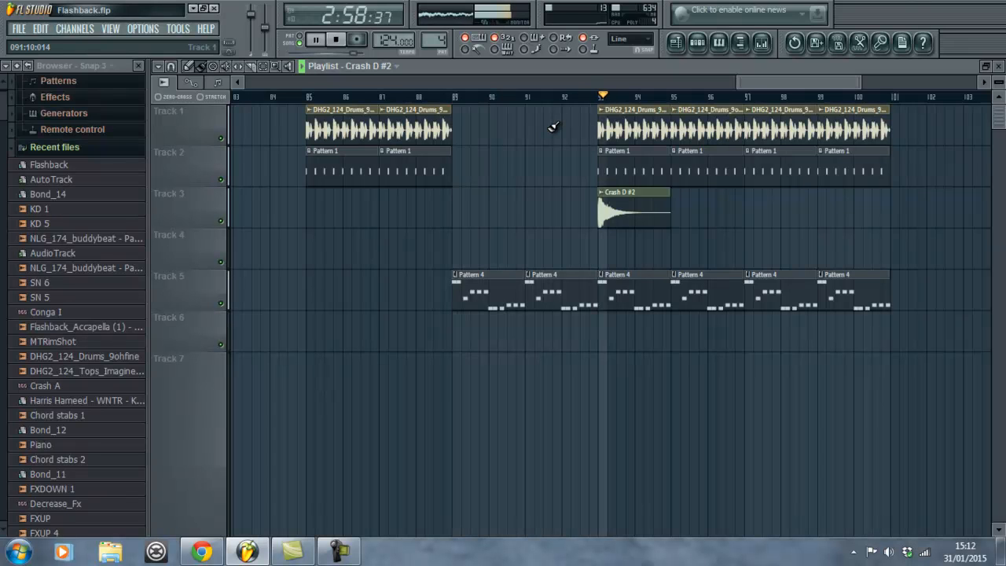
pyautogui.doubleClick(623, 214)
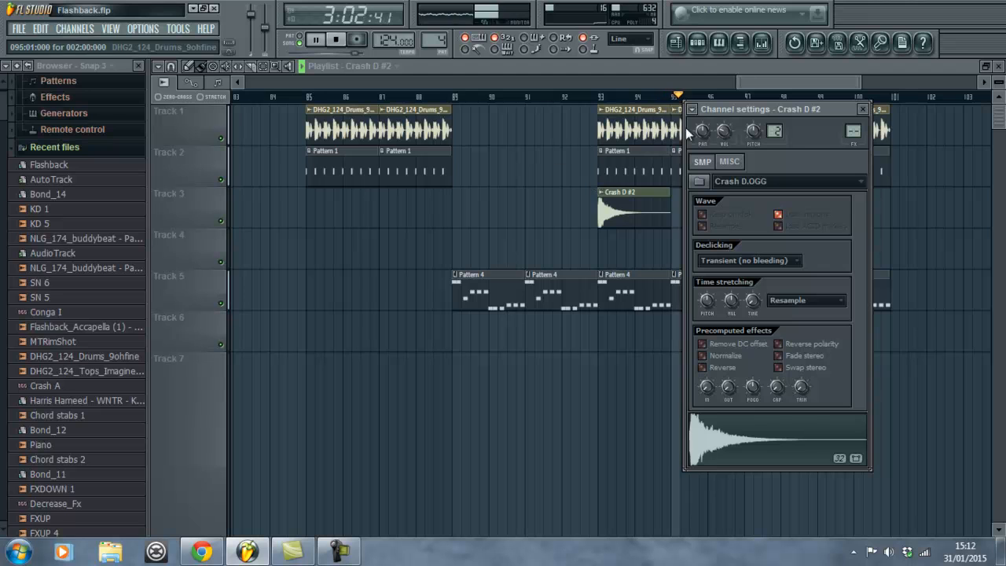
pyautogui.rightClick(532, 163)
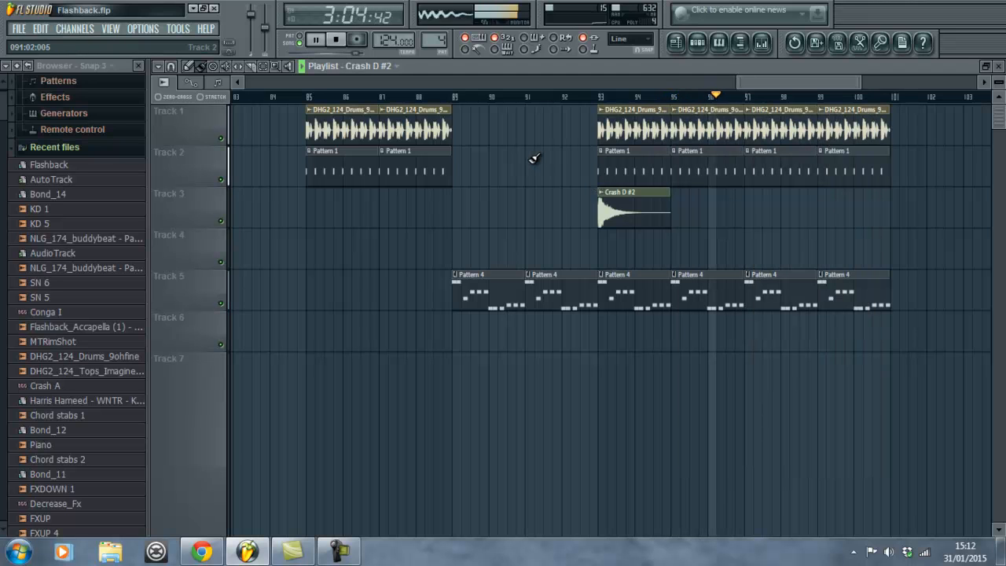
pyautogui.press('space')
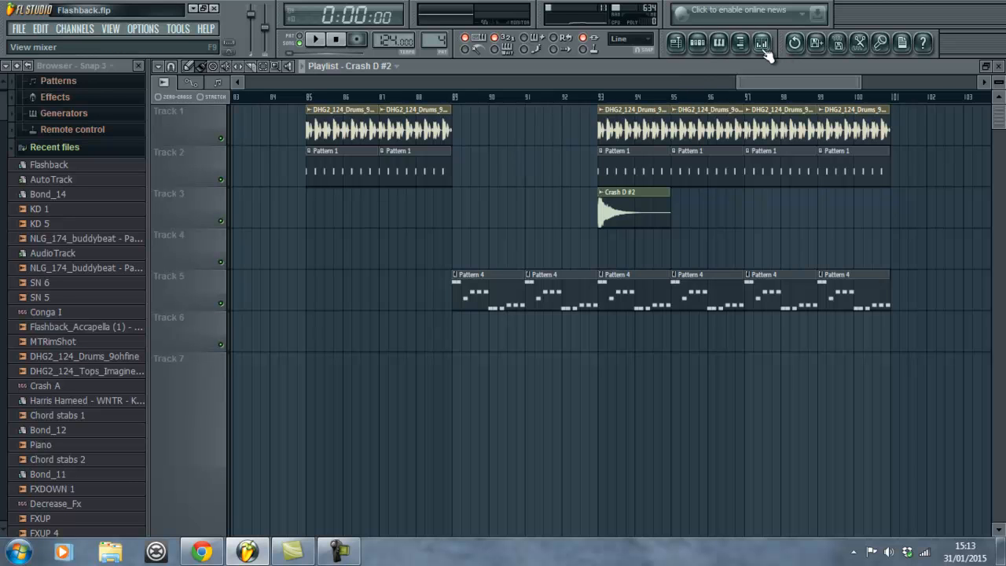
# Create a new empty pattern and insert a Massive synth channel.
pyautogui.click(697, 44)
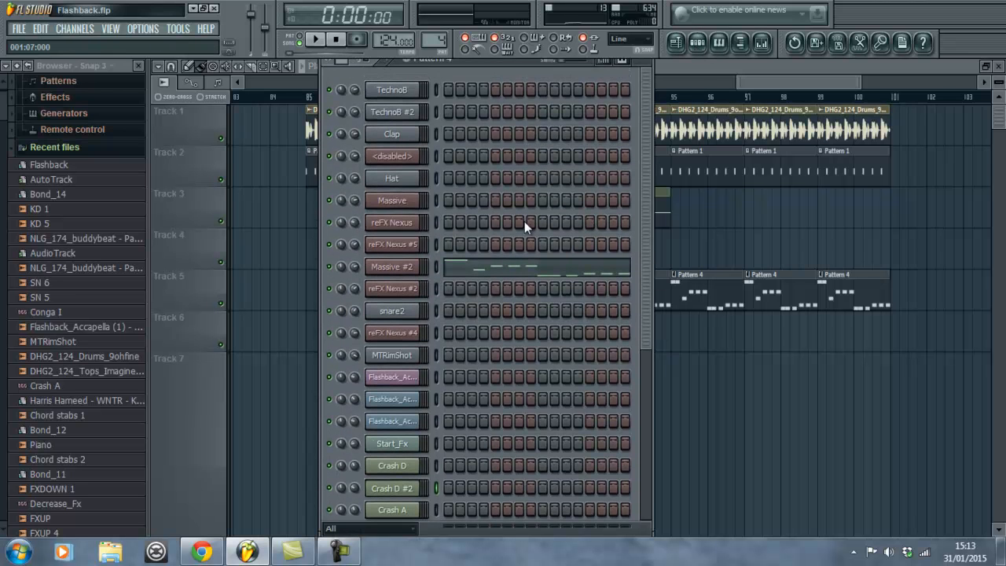
pyautogui.click(757, 230)
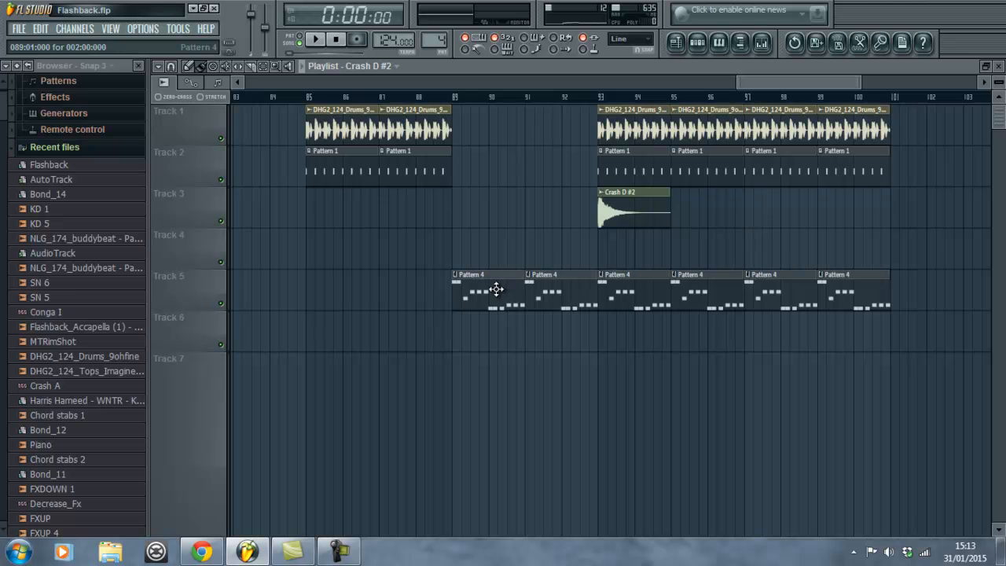
pyautogui.click(703, 45)
pyautogui.click(421, 68)
pyautogui.click(525, 89)
pyautogui.press('Return')
pyautogui.rightClick(420, 175)
pyautogui.moveTo(460, 329)
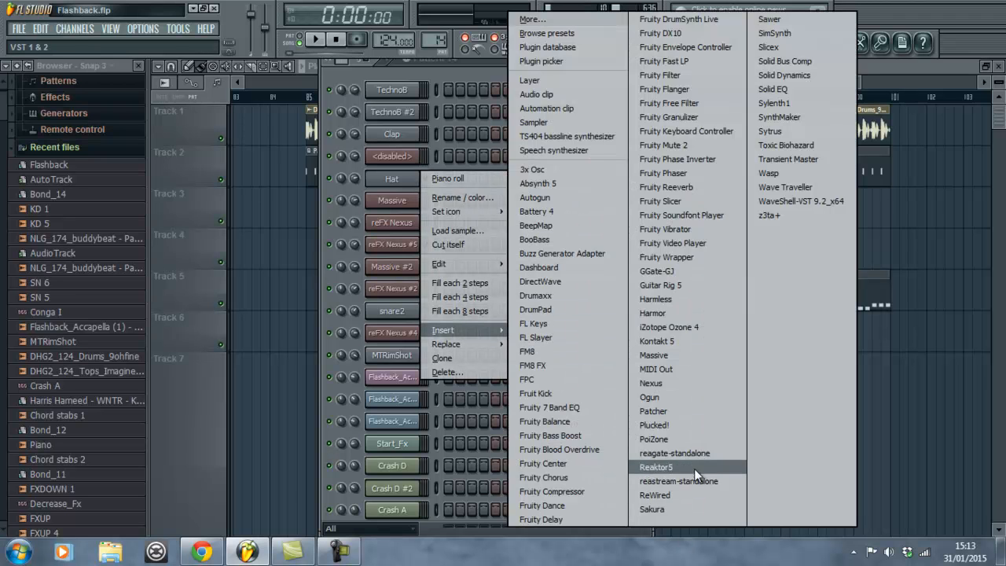
pyautogui.click(695, 356)
pyautogui.moveTo(383, 165); pyautogui.dragTo(422, 98)
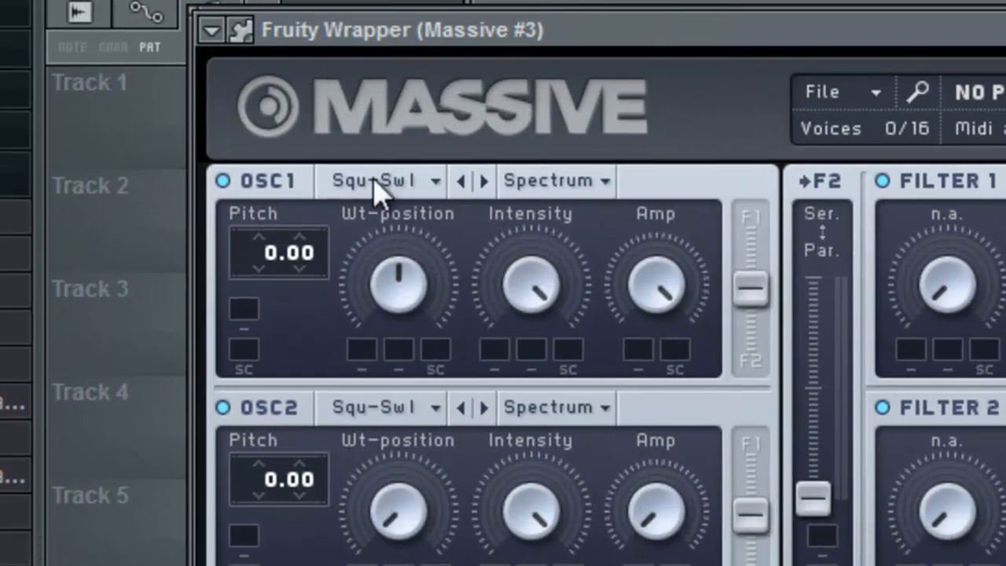
# Set OSC1 and OSC2 to the Sin-Square wavetable, with OSC1 pitched at -36.00 and OSC2 at -24.00.
pyautogui.click(323, 164)
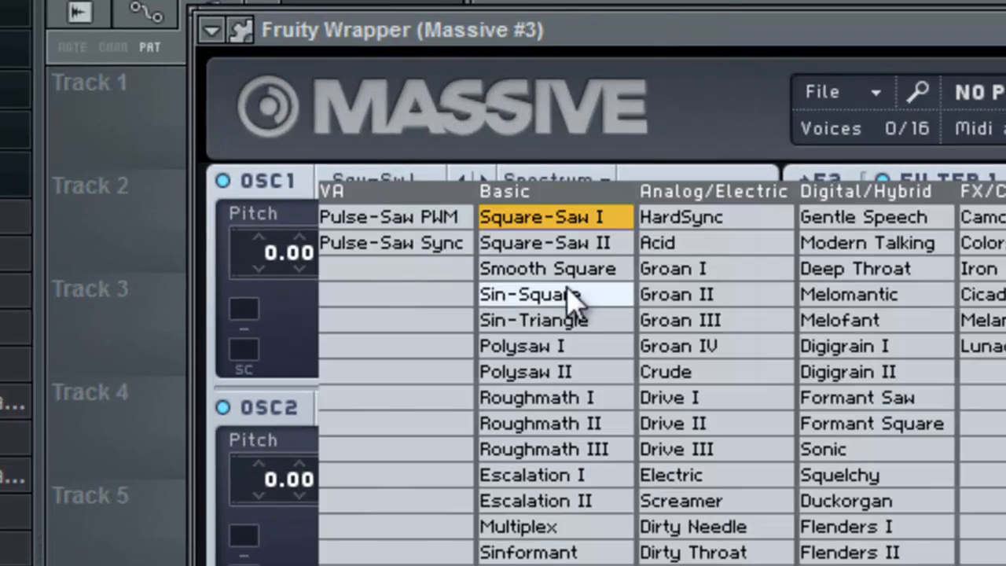
pyautogui.click(569, 296)
pyautogui.click(385, 410)
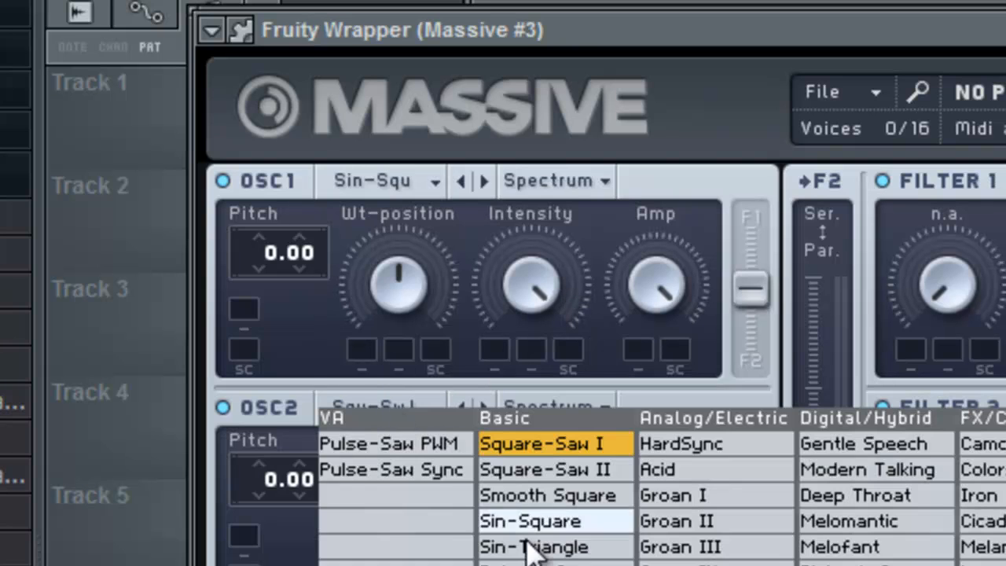
pyautogui.click(563, 523)
pyautogui.moveTo(275, 254); pyautogui.dragTo(288, 385)
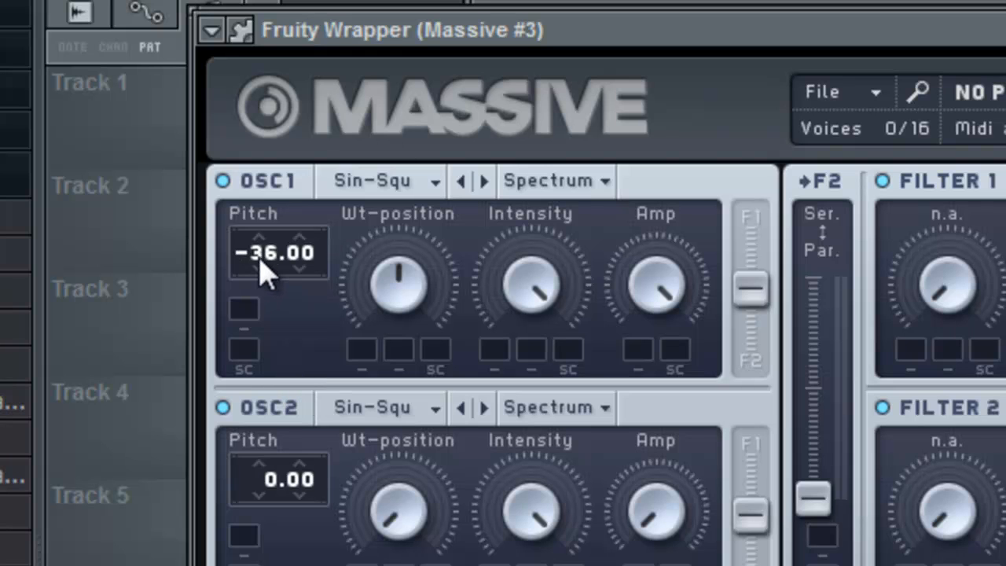
pyautogui.moveTo(274, 485); pyautogui.dragTo(269, 563)
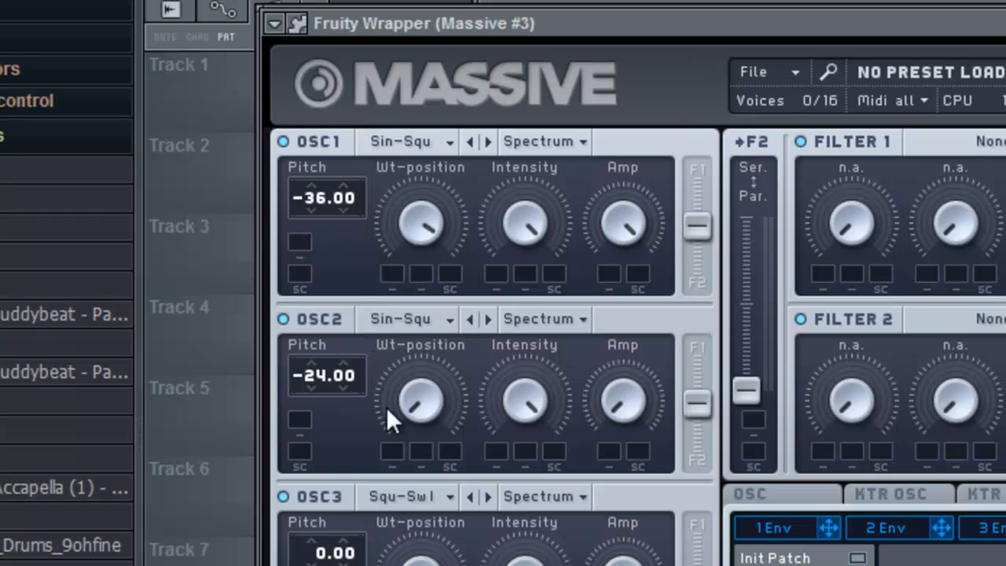
# Turn OSC2's Wt-position fully up, raise its Amp to about a third, and switch off OSC3.
pyautogui.moveTo(427, 401); pyautogui.dragTo(476, 28)
pyautogui.moveTo(613, 335); pyautogui.dragTo(599, 330)
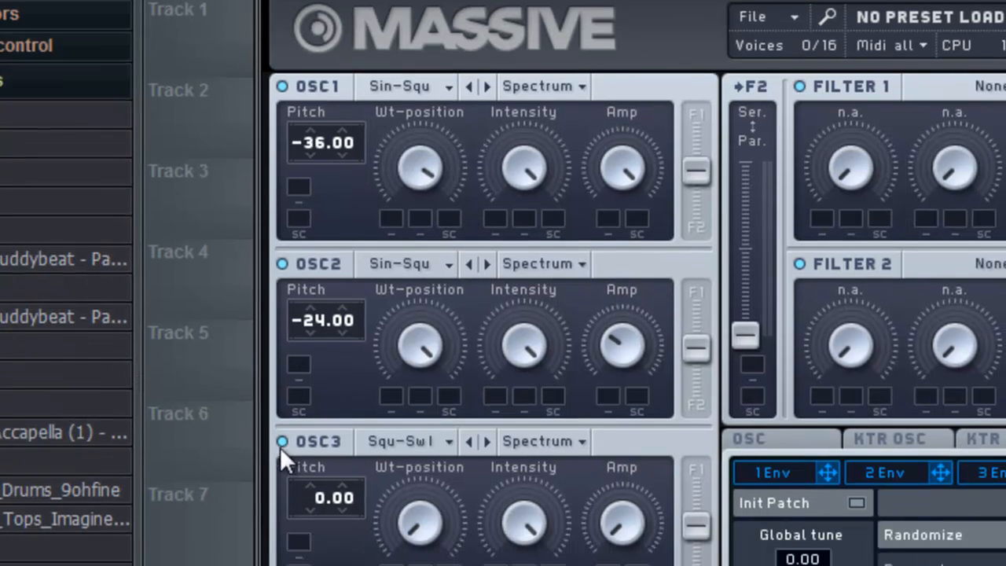
pyautogui.click(283, 497)
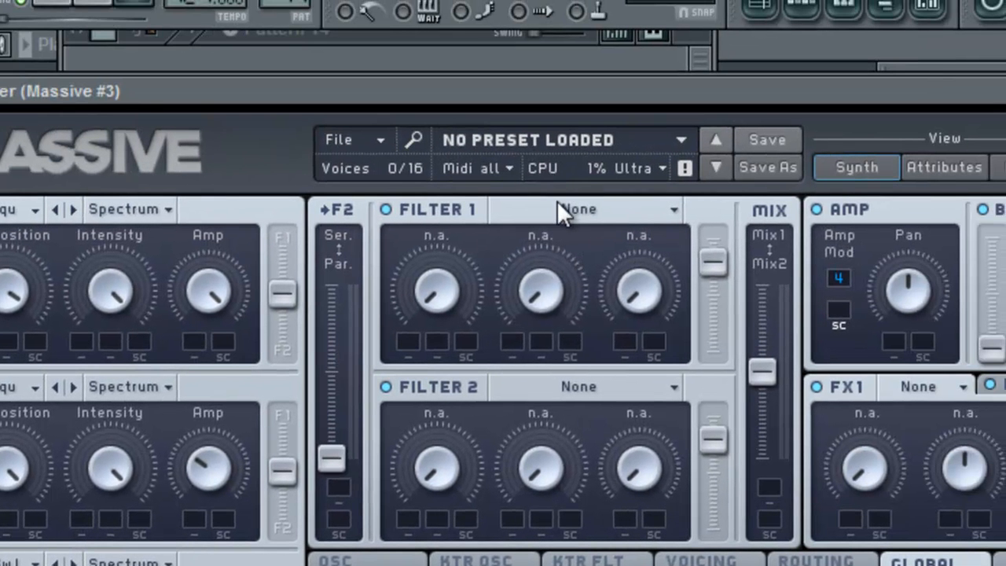
# Set Filter 1 to Scream with Cutoff at about two thirds, Scream just above halfway and Resonance at halfway.
pyautogui.click(555, 202)
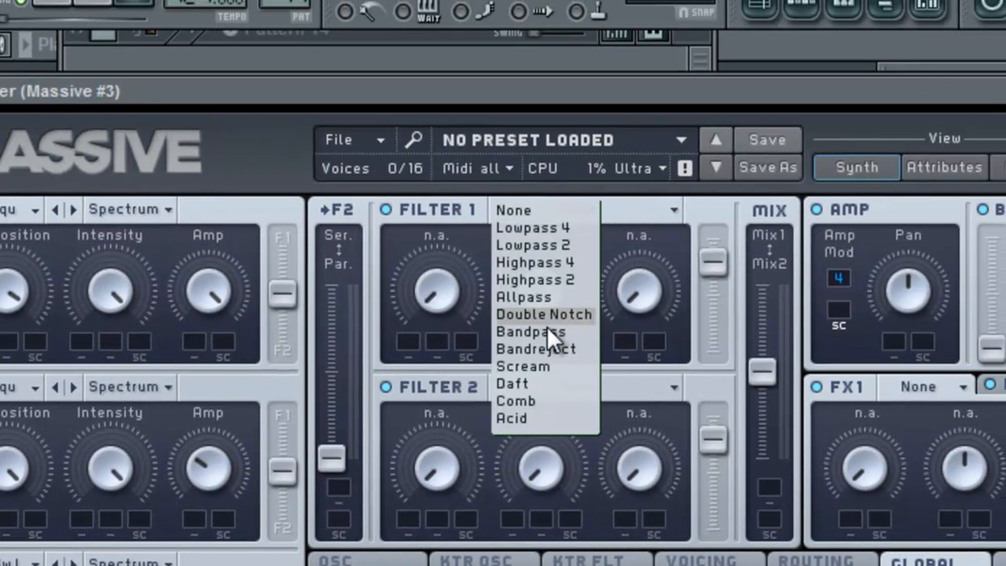
pyautogui.click(548, 366)
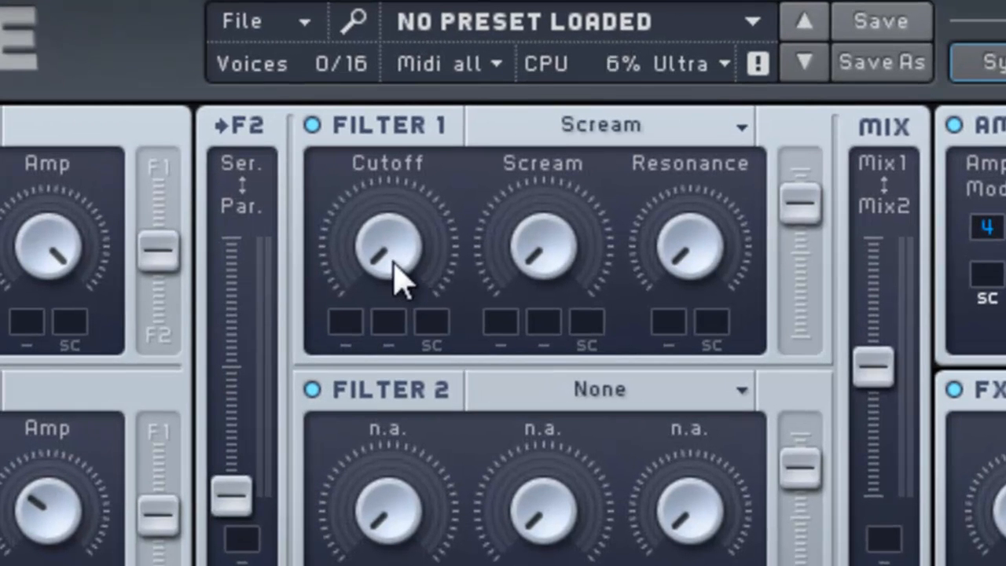
pyautogui.moveTo(401, 279); pyautogui.dragTo(365, 13)
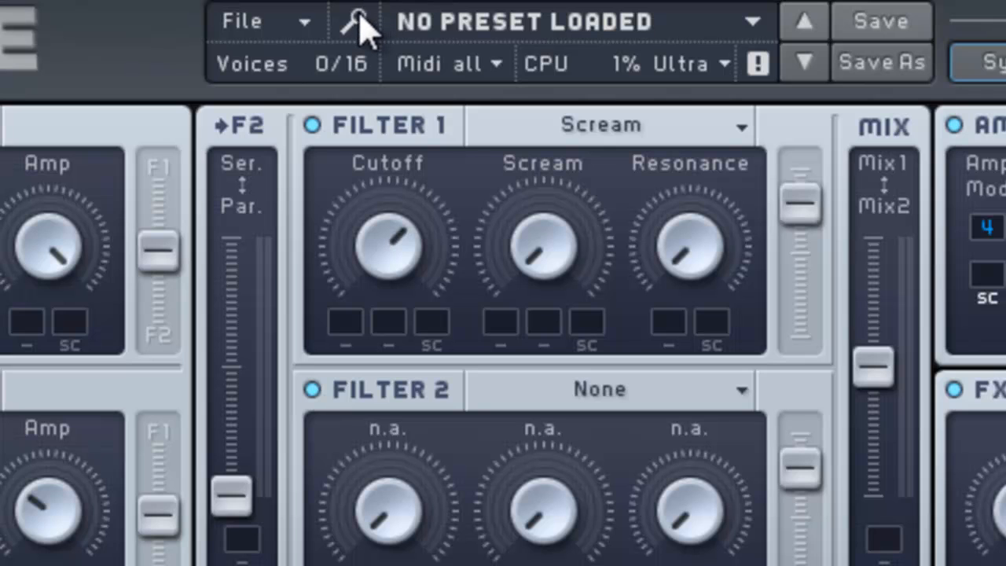
pyautogui.moveTo(555, 236); pyautogui.dragTo(507, 49)
pyautogui.moveTo(673, 225); pyautogui.dragTo(624, 68)
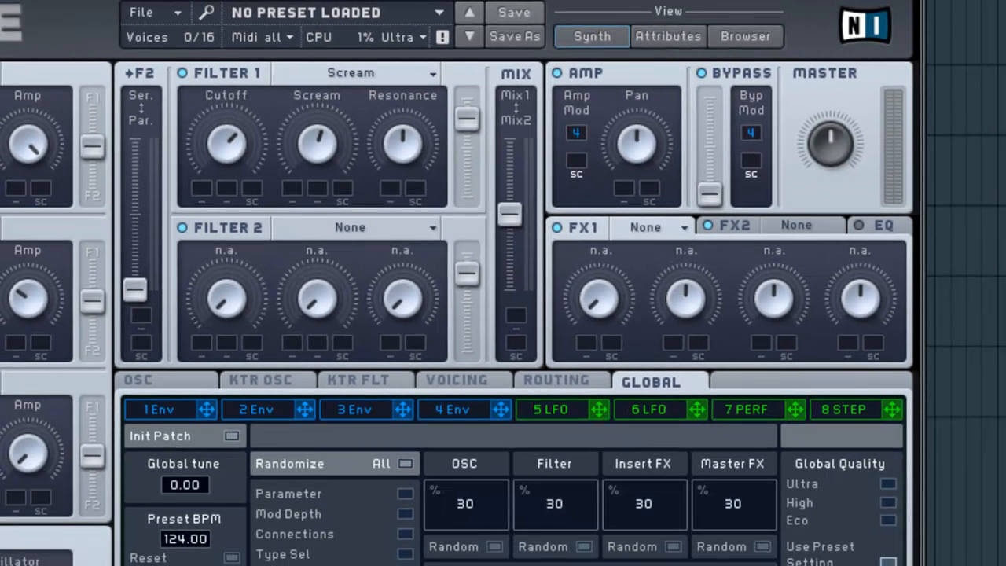
# Move the filter Mix fully to Mix1 and switch off Filter 2.
pyautogui.moveTo(511, 209); pyautogui.dragTo(518, 36)
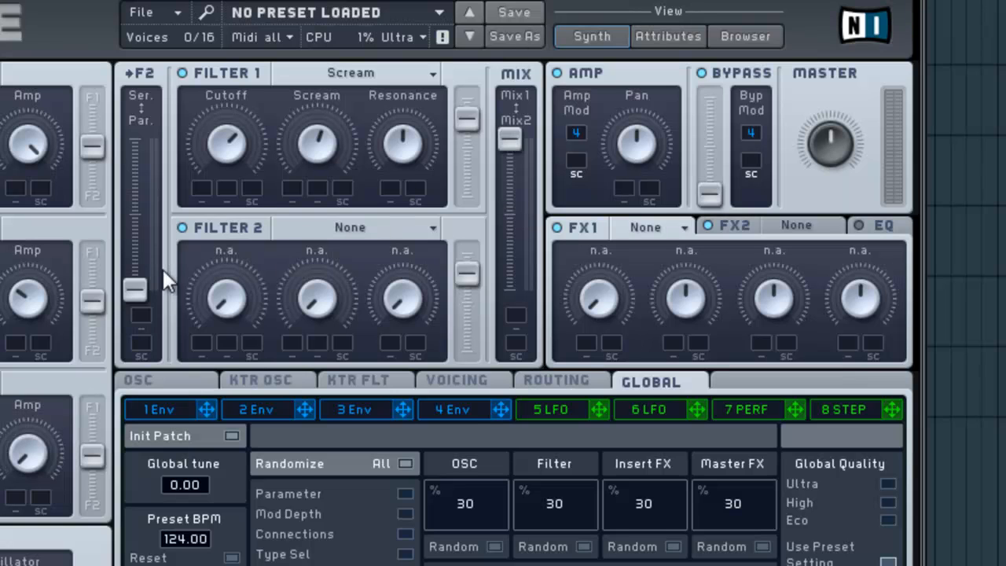
pyautogui.click(181, 227)
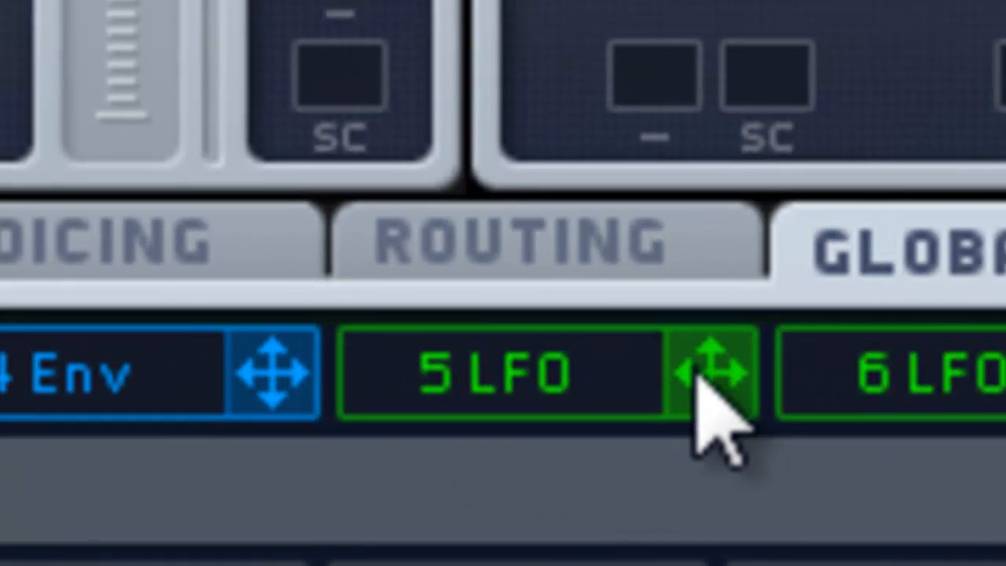
# Assign 5 LFO to Filter 1's Cutoff and adjust its modulation range.
pyautogui.moveTo(689, 363); pyautogui.dragTo(641, 327)
pyautogui.moveTo(903, 511); pyautogui.dragTo(365, 202)
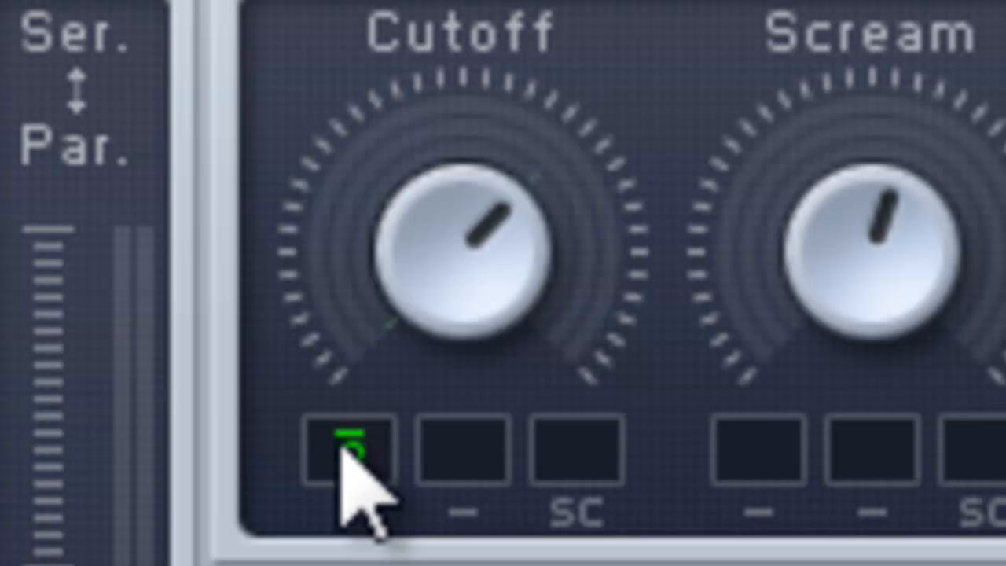
pyautogui.moveTo(342, 449); pyautogui.dragTo(346, 565)
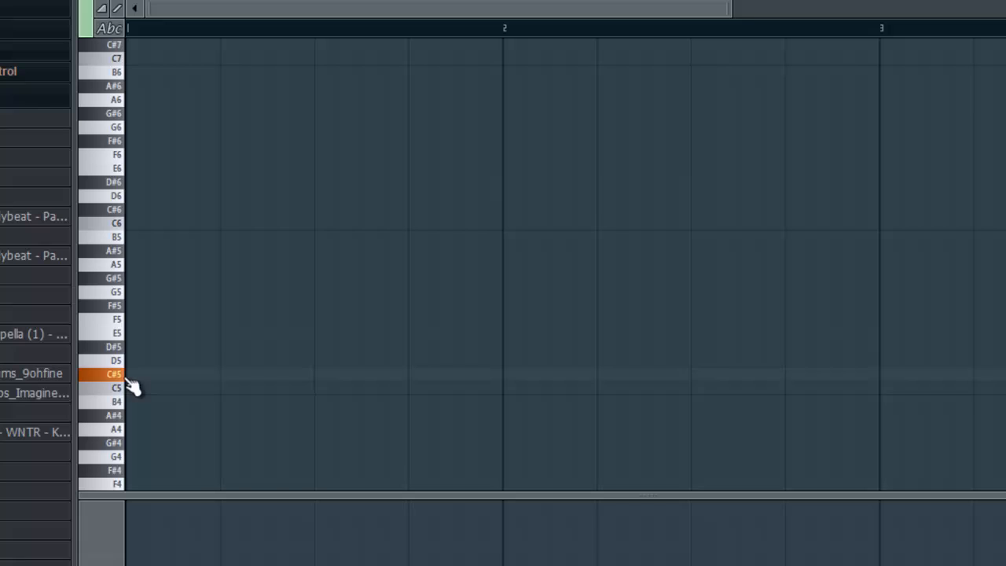
# Open Pattern 4's bass notes in the piano roll and select all of them.
pyautogui.scroll(-4, 130, 383)
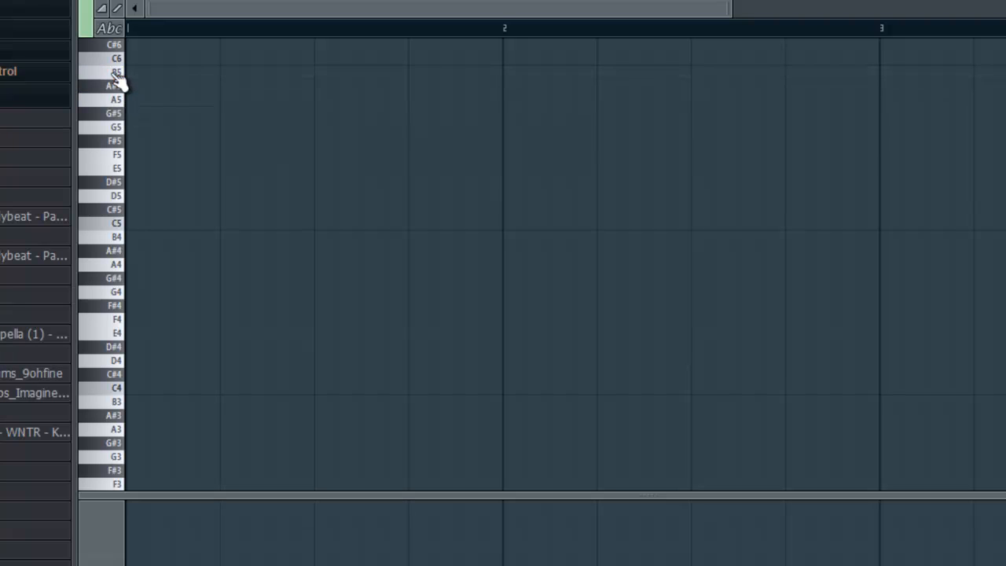
pyautogui.click(132, 99)
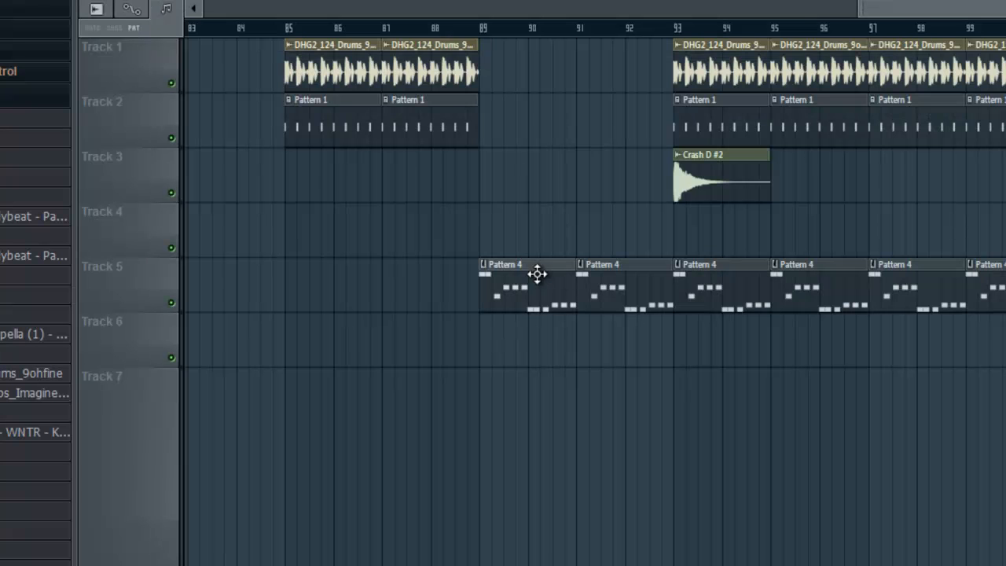
pyautogui.doubleClick(537, 273)
pyautogui.click(238, 8)
pyautogui.moveTo(968, 85); pyautogui.dragTo(134, 424)
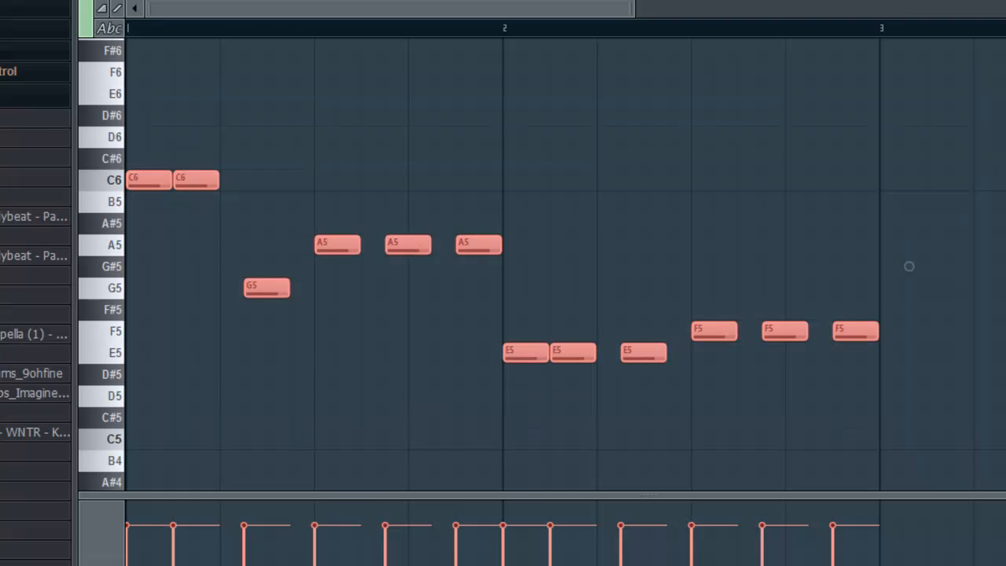
pyautogui.press('Escape')
pyautogui.press('Escape')
# Switch from Pattern 4 to the next empty pattern.
pyautogui.press('F6')
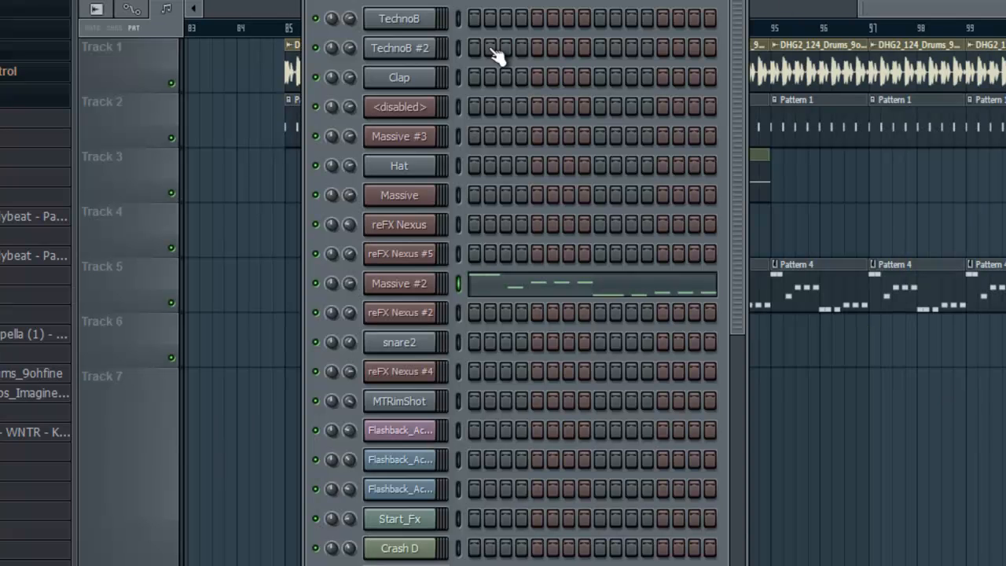
pyautogui.click(450, 5)
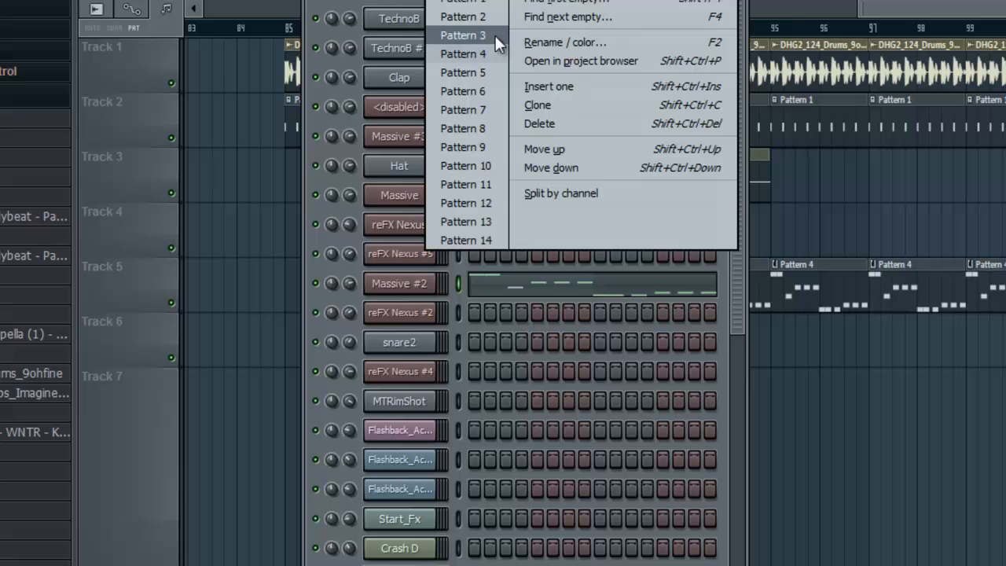
pyautogui.click(547, 17)
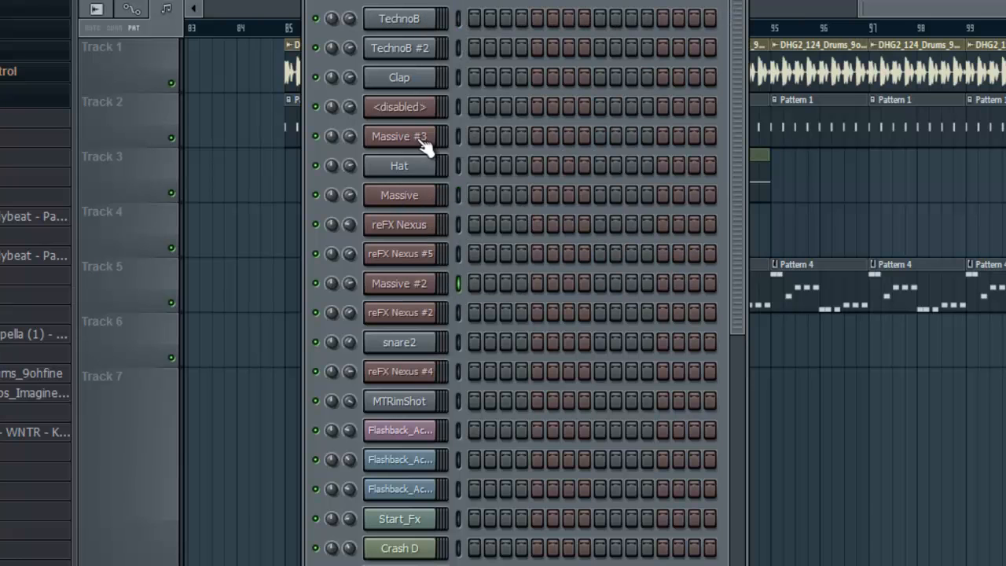
# Paste the bass notes into the piano roll of the Massive #3 channel in the empty pattern.
pyautogui.click(417, 138)
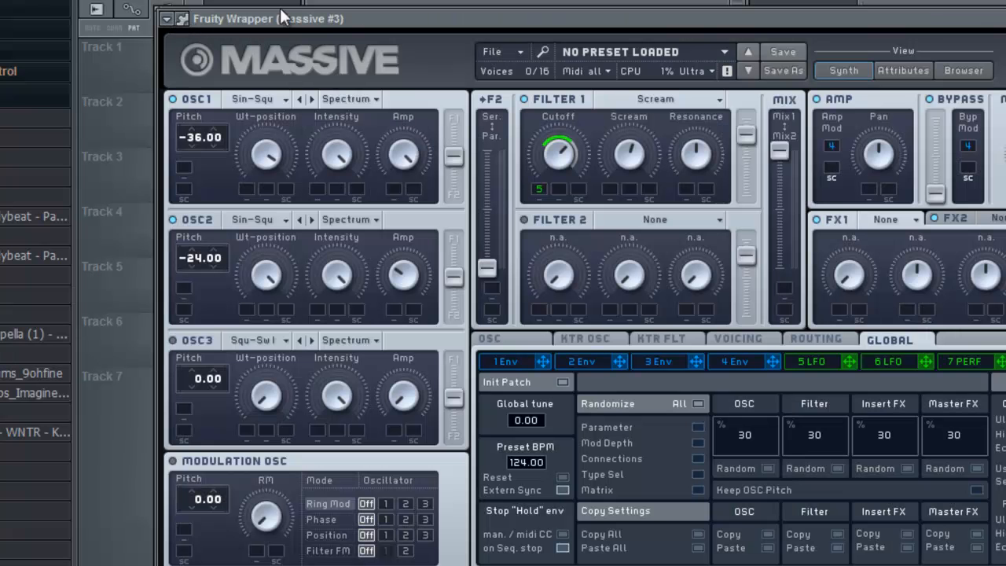
pyautogui.click(1005, 19)
pyautogui.scroll(-7, 711, 222)
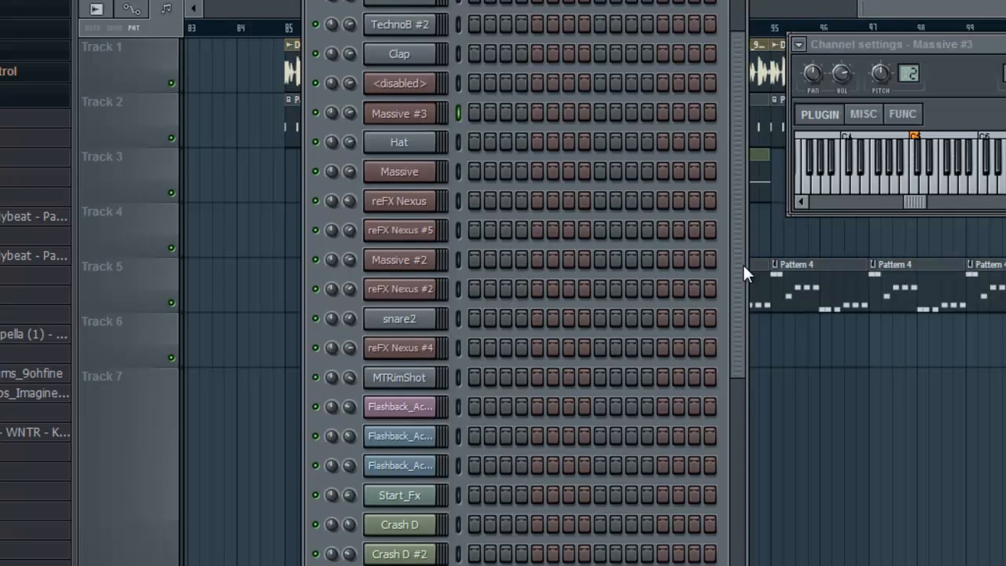
pyautogui.scroll(7, 712, 437)
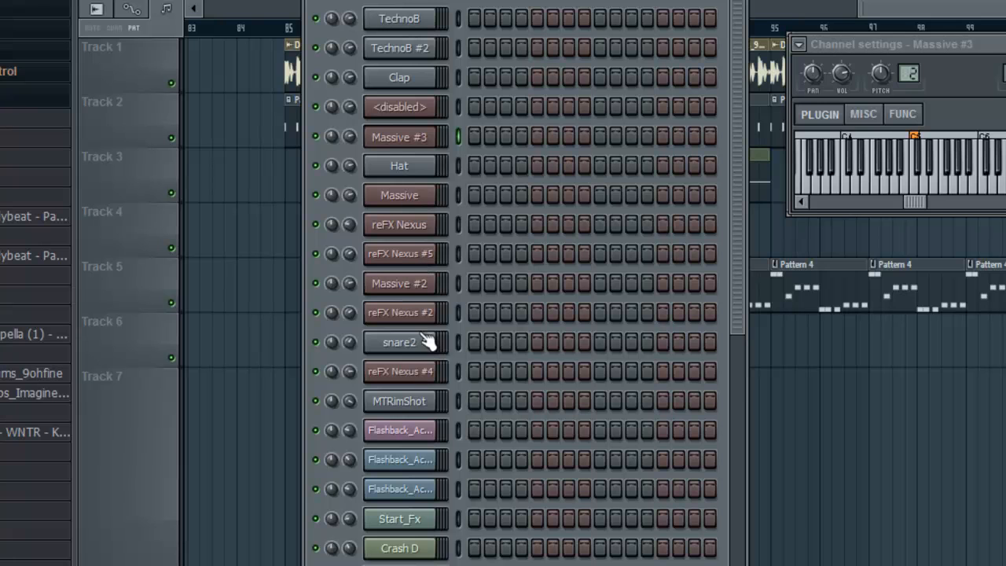
pyautogui.click(415, 146)
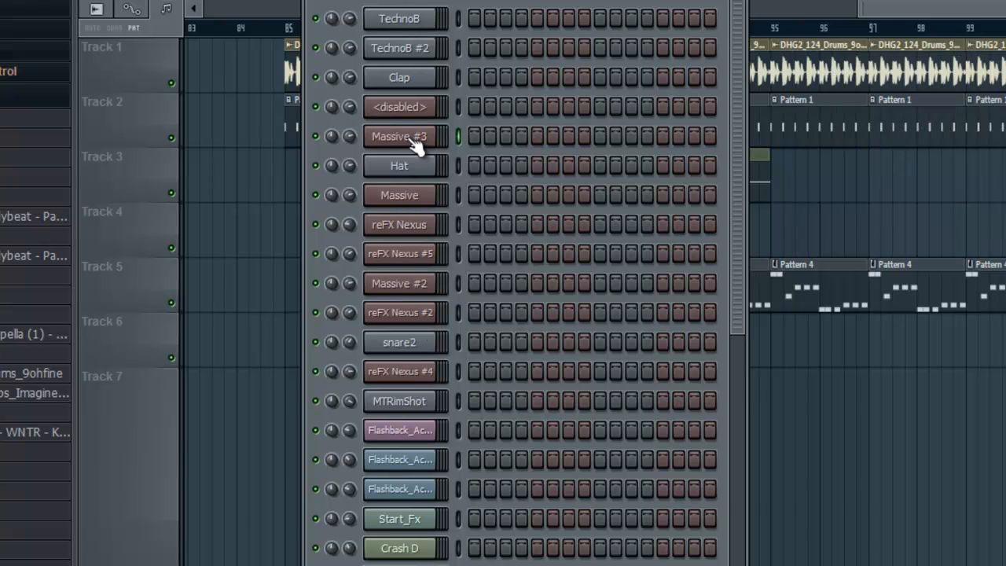
pyautogui.click(167, 19)
pyautogui.click(178, 37)
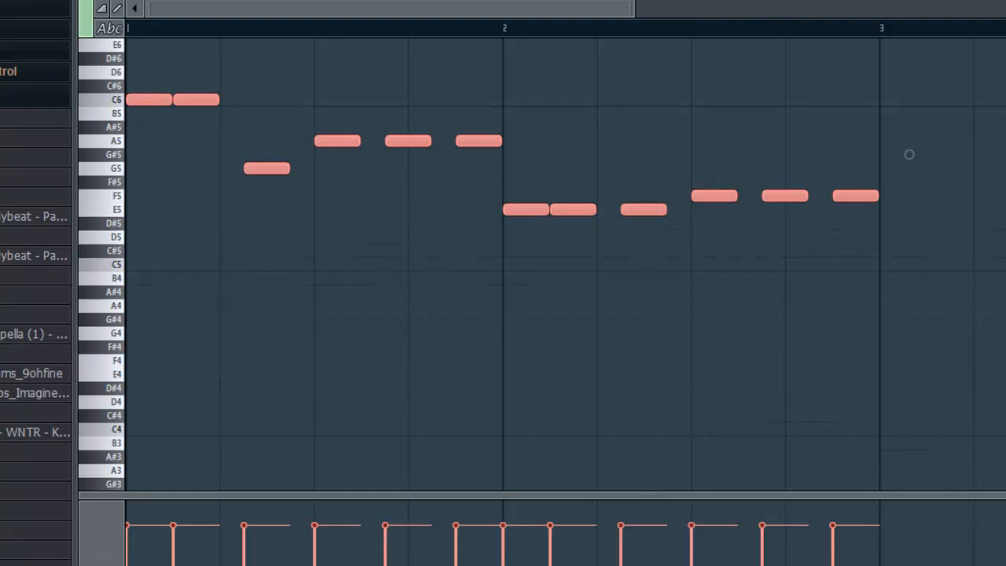
# Play the pasted notes to hear the Massive #3 bass sound.
pyautogui.press('space')
pyautogui.scroll(3, 220, 186)
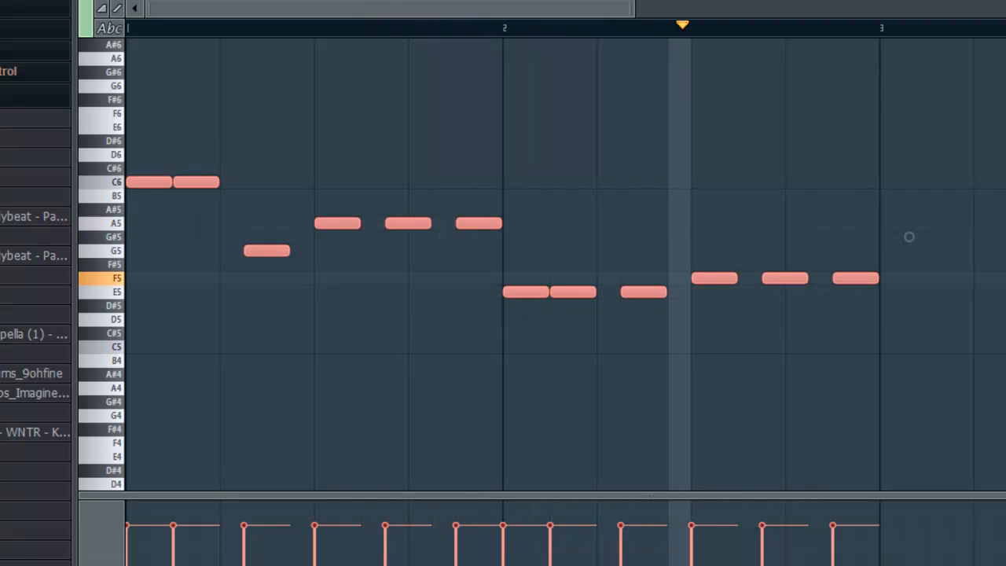
pyautogui.press('space')
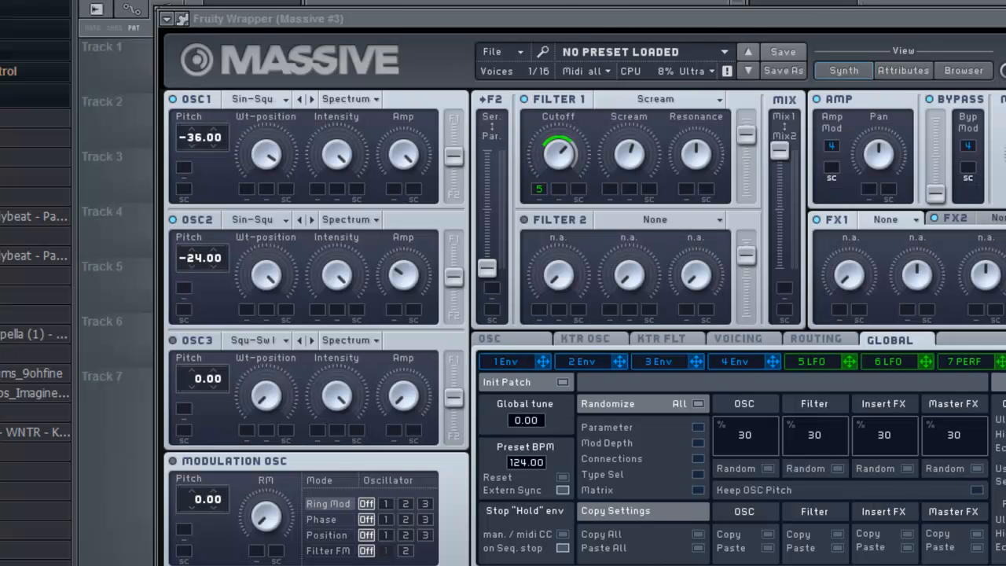
# Set Filter 1's Resonance slightly above halfway and its Scream slightly below halfway.
pyautogui.moveTo(696, 162); pyautogui.dragTo(710, 143)
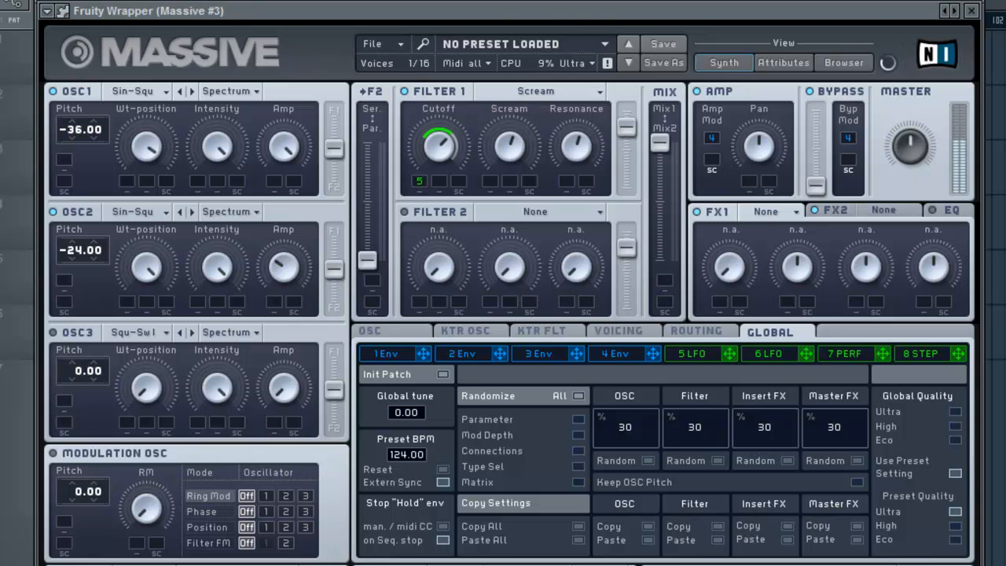
pyautogui.moveTo(589, 141); pyautogui.dragTo(590, 118)
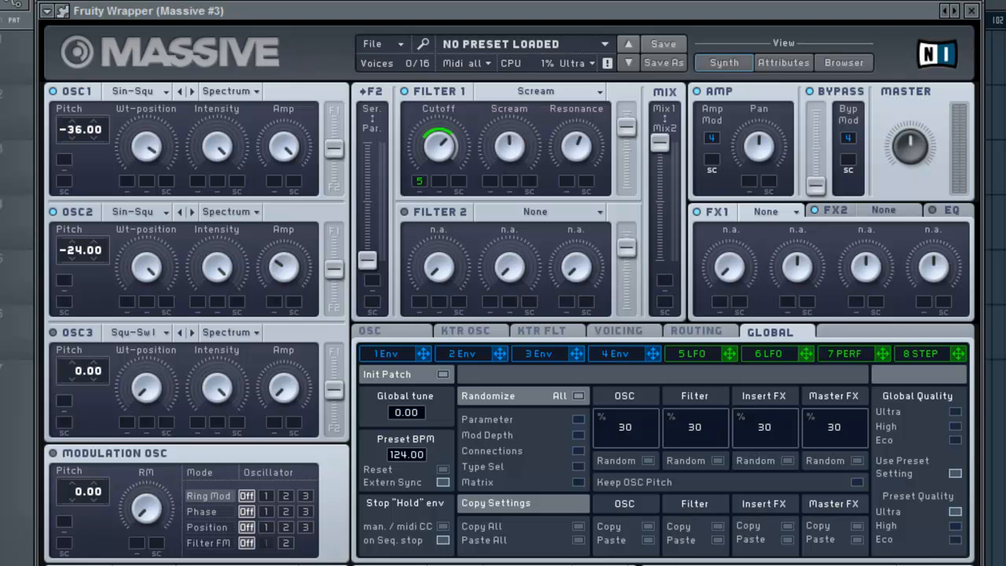
pyautogui.moveTo(506, 143); pyautogui.dragTo(565, 133)
# Show Massive's EQ and turn its Low Shelf down well below halfway.
pyautogui.click(943, 210)
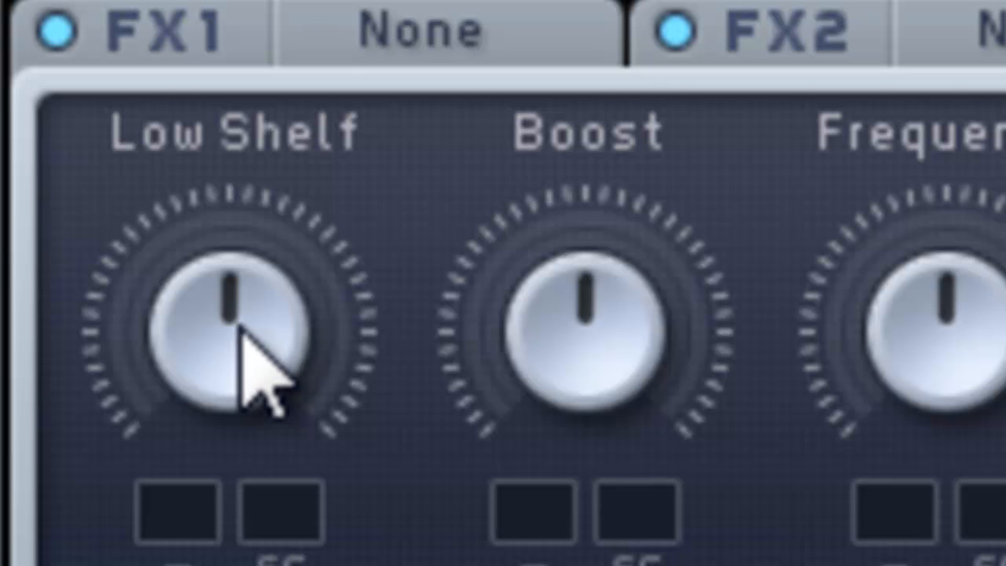
pyautogui.moveTo(238, 324); pyautogui.dragTo(239, 476)
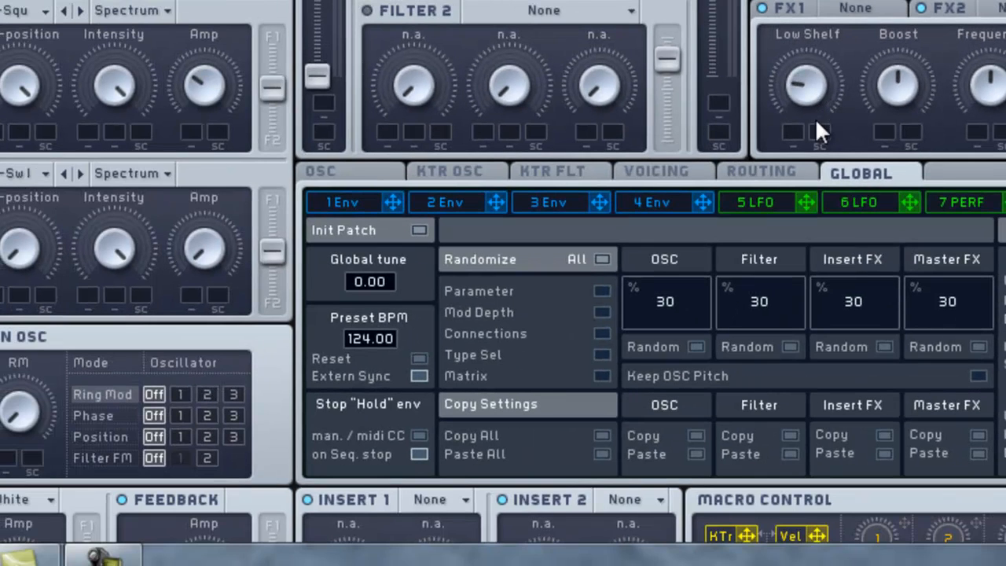
pyautogui.moveTo(815, 118); pyautogui.dragTo(815, 91)
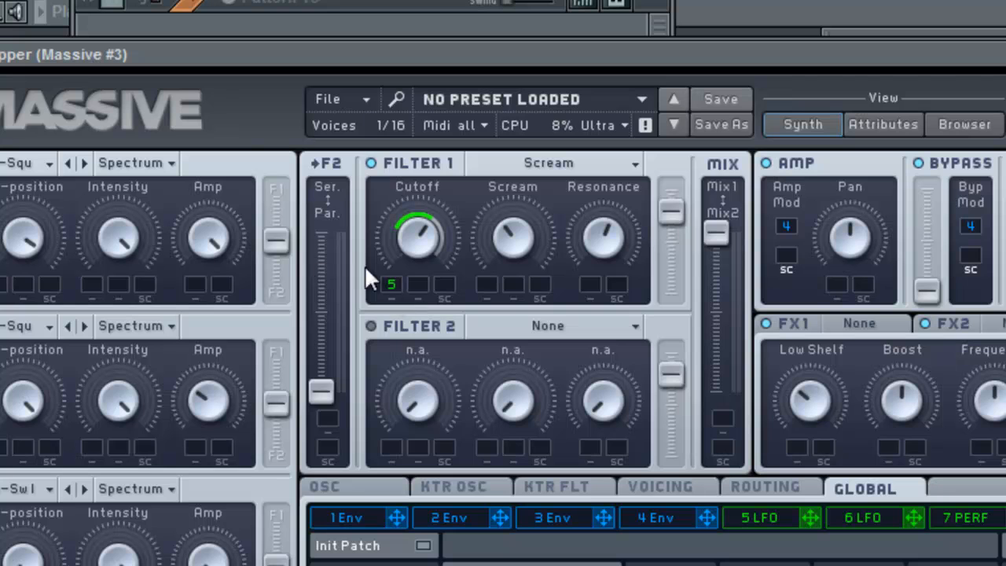
pyautogui.moveTo(813, 402); pyautogui.dragTo(810, 460)
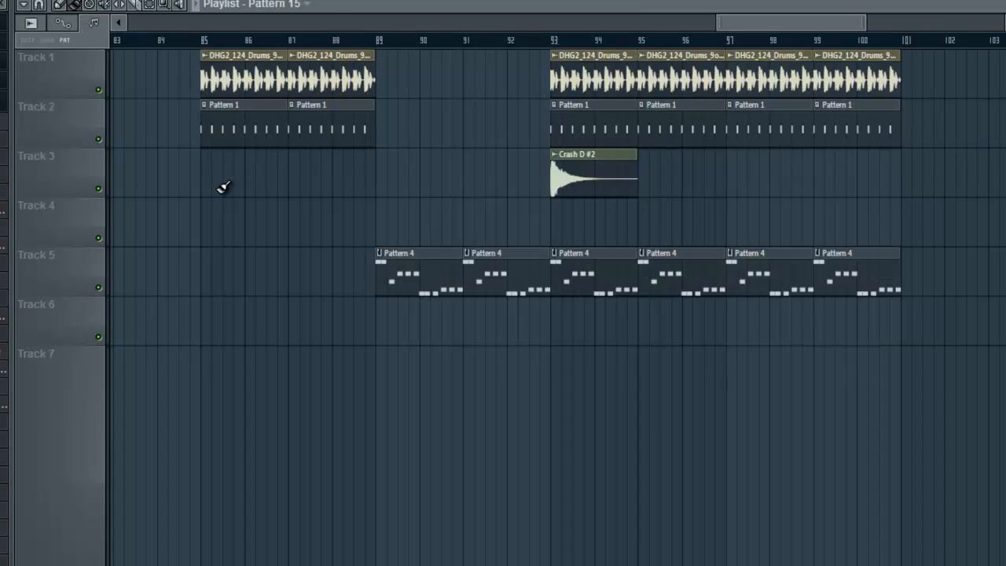
# Play the playlist arrangement from bar 89 and skip to just before bar 93.
pyautogui.hscroll(-3, 546, 169)
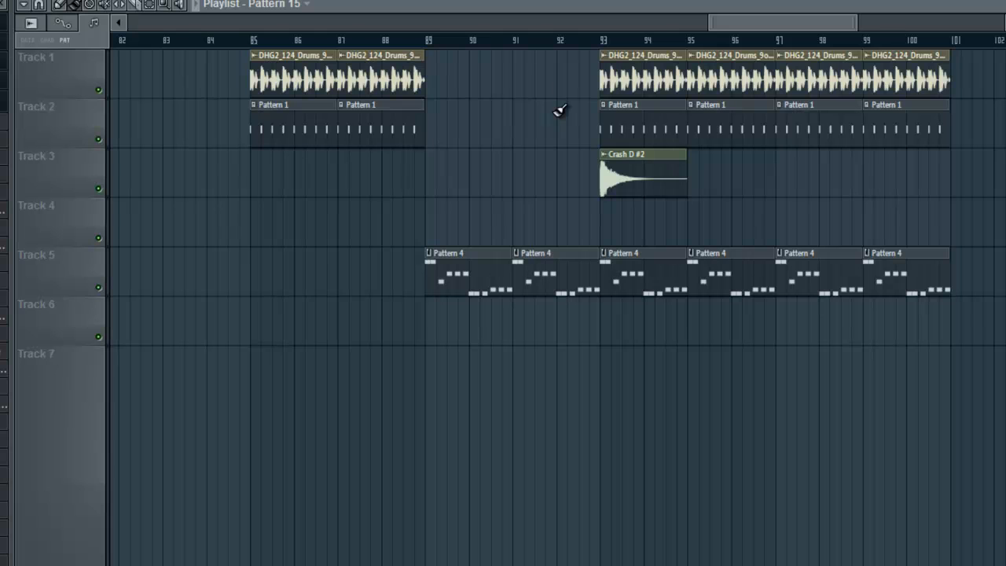
pyautogui.click(567, 39)
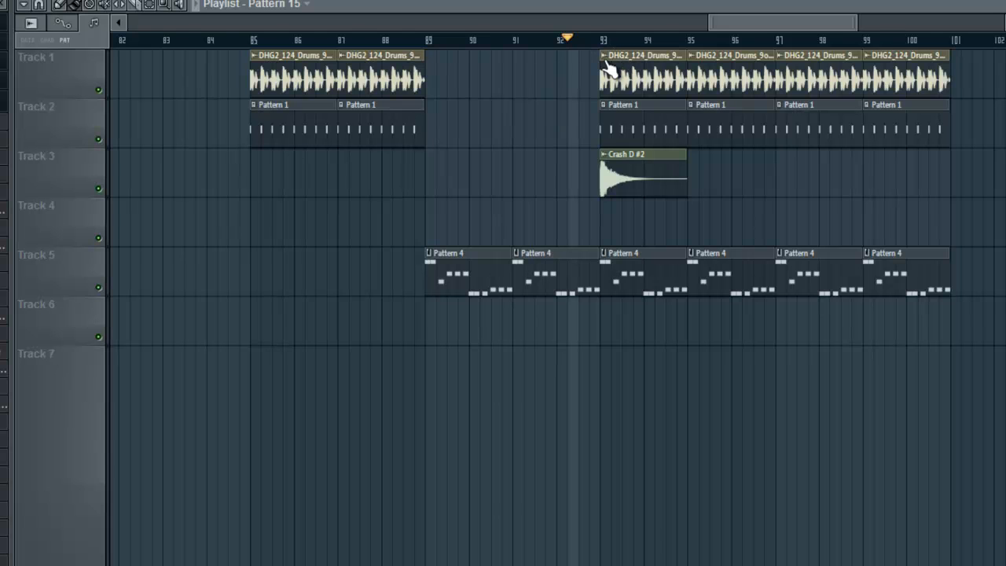
pyautogui.click(514, 39)
pyautogui.click(427, 39)
pyautogui.press('space')
pyautogui.click(588, 42)
# Open Pattern 4's Massive #2 channel and examine the synth settings of its Tech House Bass preset.
pyautogui.doubleClick(632, 287)
pyautogui.click(997, 7)
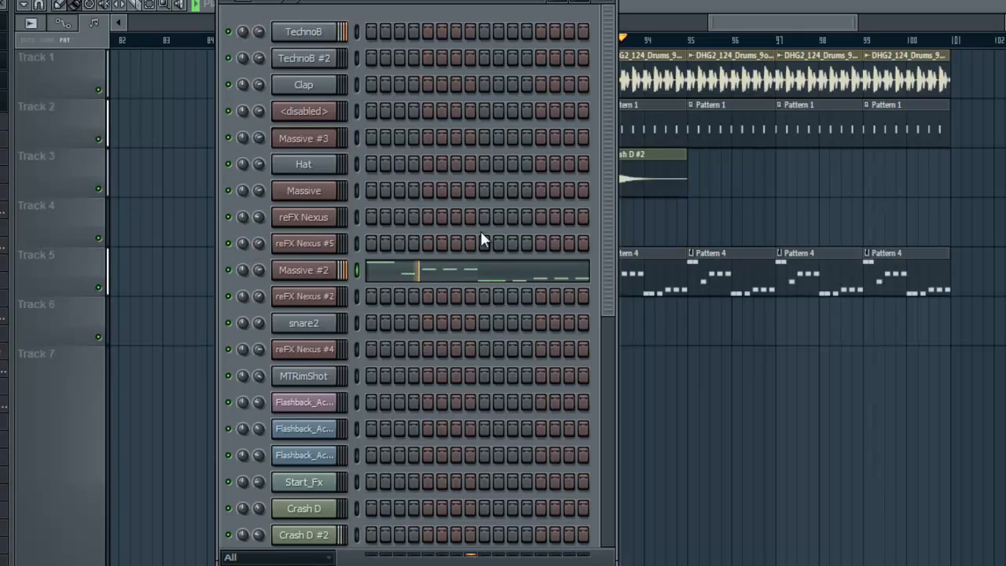
pyautogui.click(288, 271)
pyautogui.moveTo(426, 218); pyautogui.dragTo(476, 20)
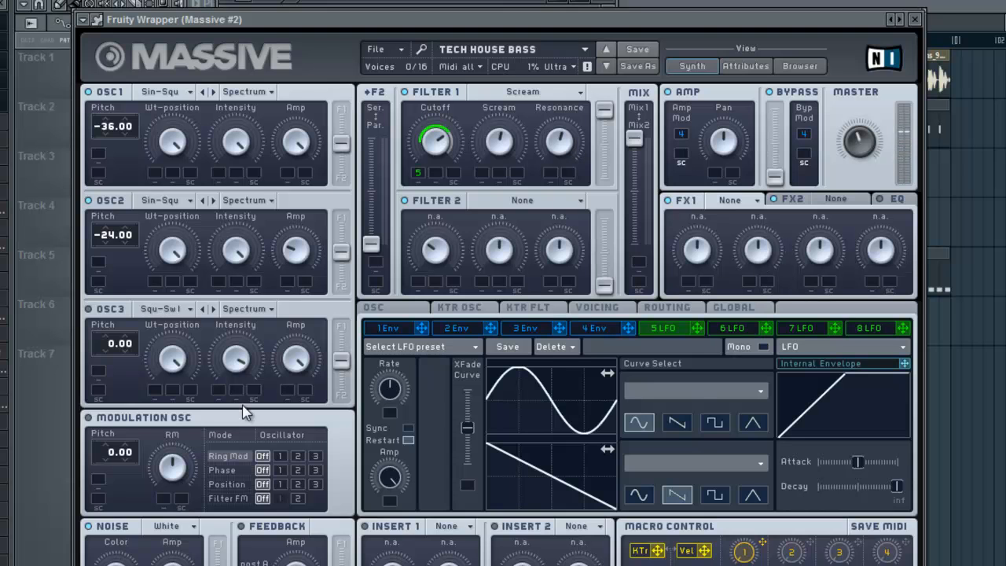
pyautogui.click(984, 238)
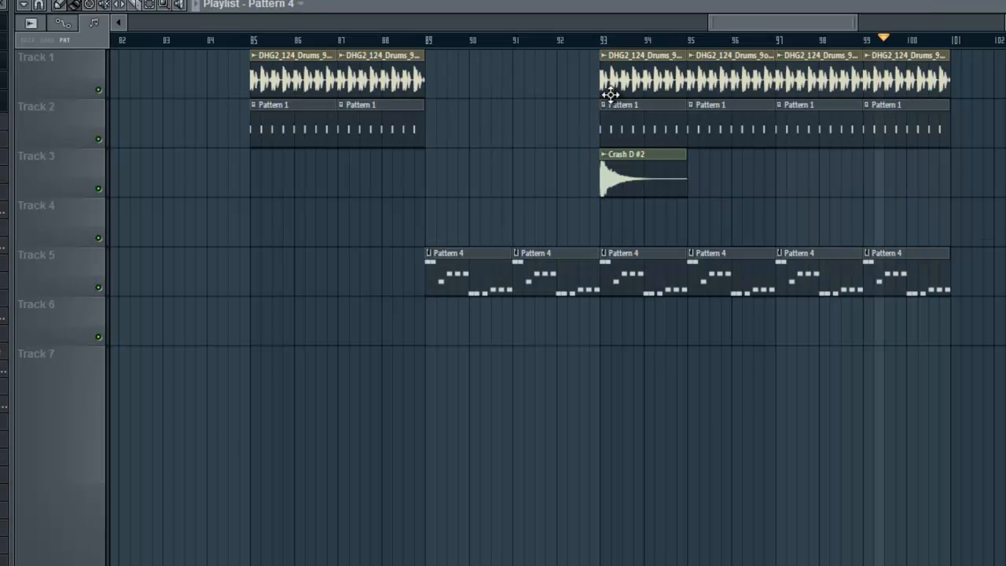
pyautogui.click(563, 37)
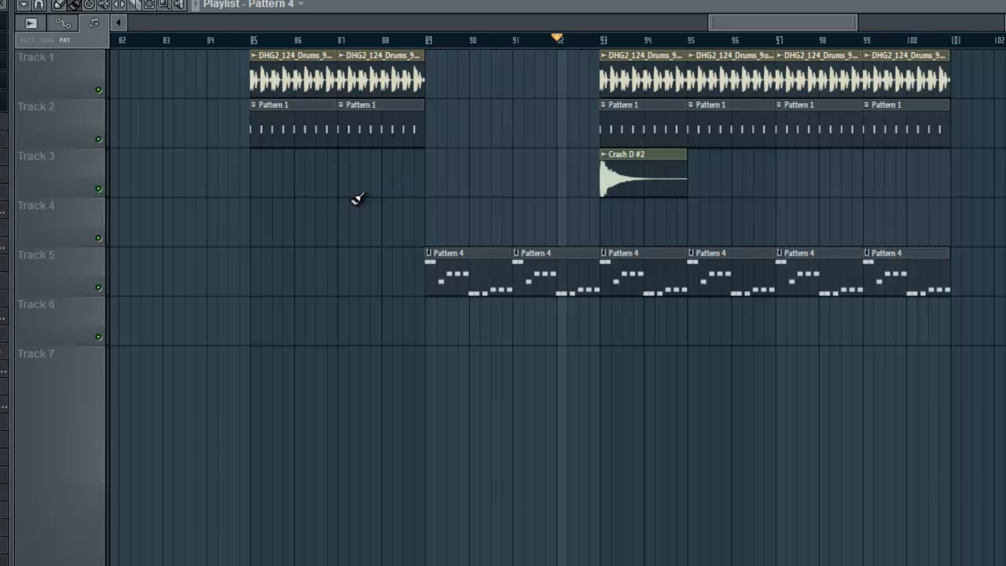
pyautogui.click(239, 519)
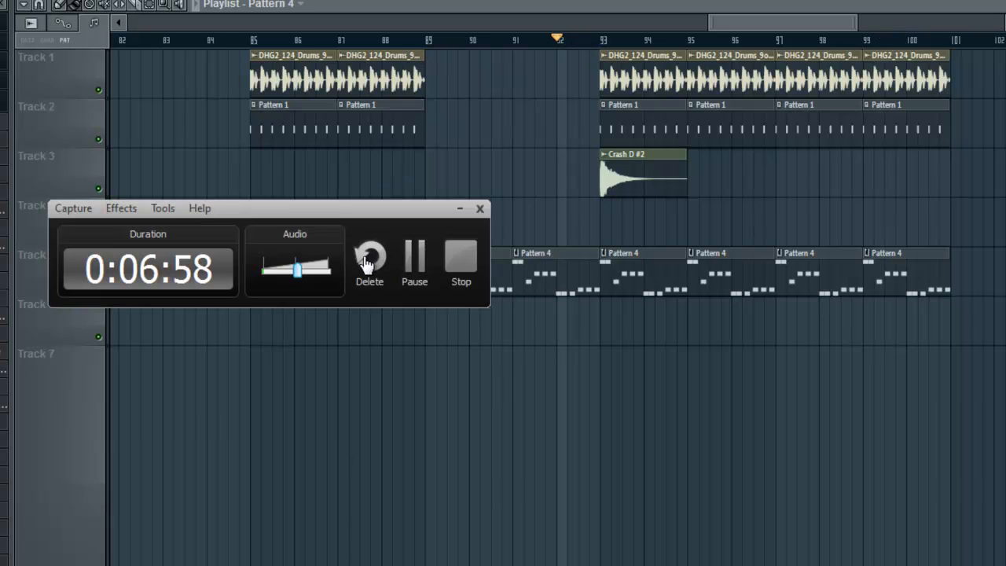